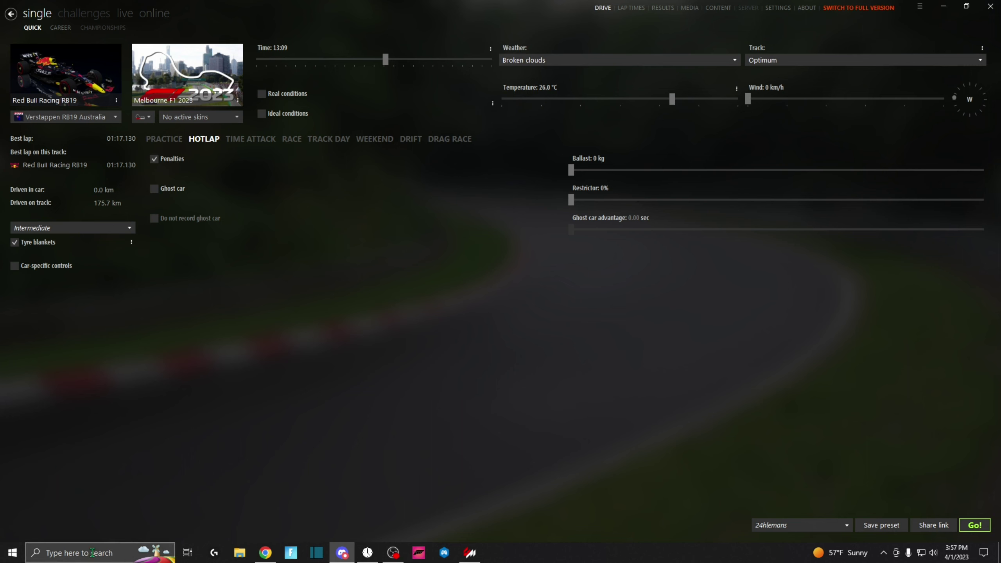
Switch from Content Manager to the Assetto Corsa page in the Steam library
left_click(91, 552)
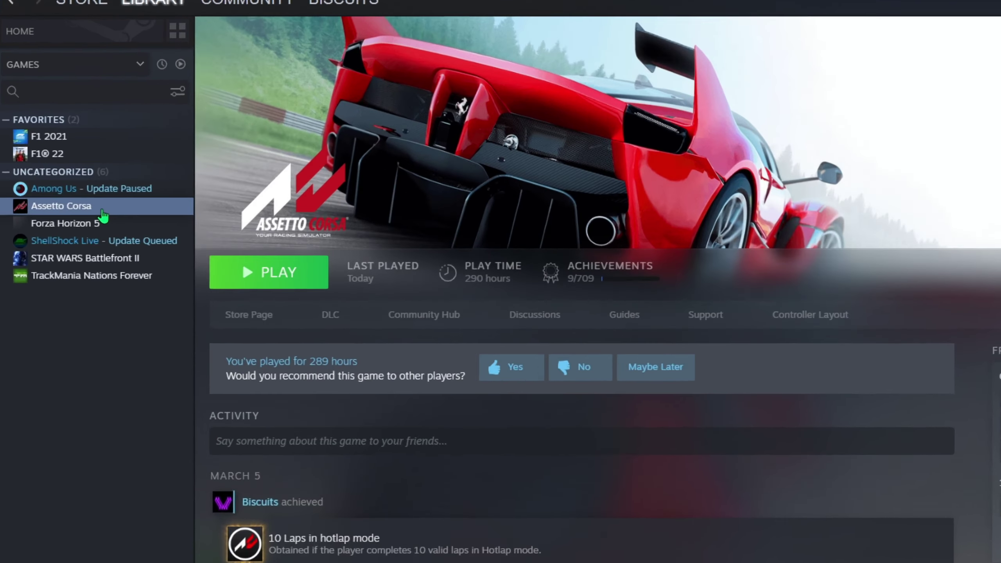
Open the assettocorsa install folder in File Explorer through Steam's Manage > Browse local files
right_click(76, 184)
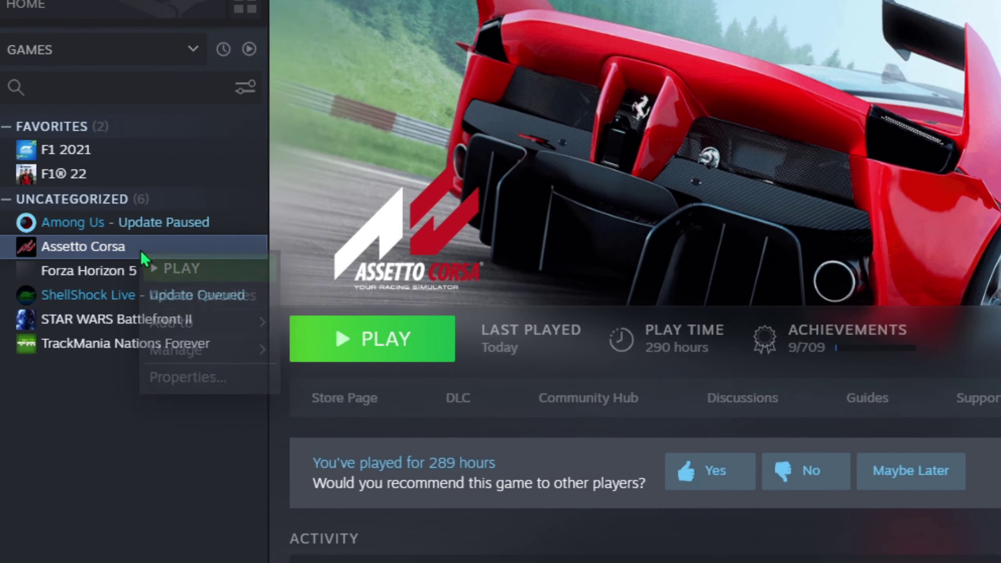
mouse_move(208, 353)
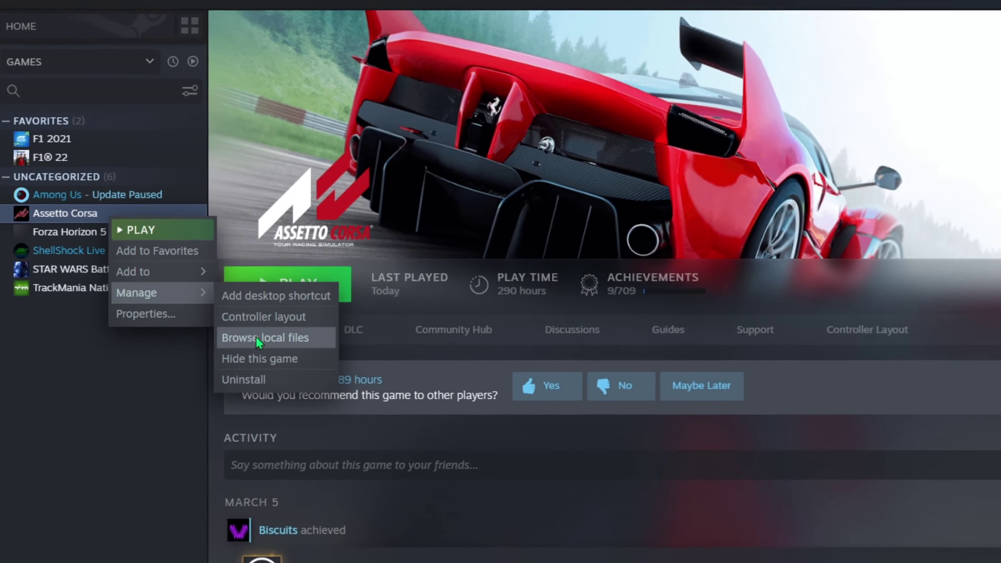
left_click(334, 410)
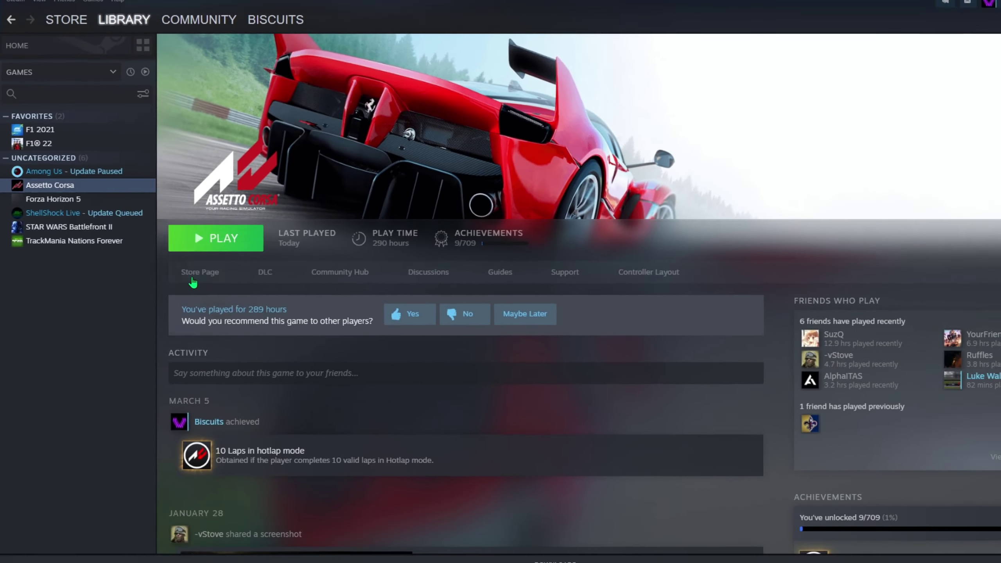
left_click_drag(412, 126, 416, 127)
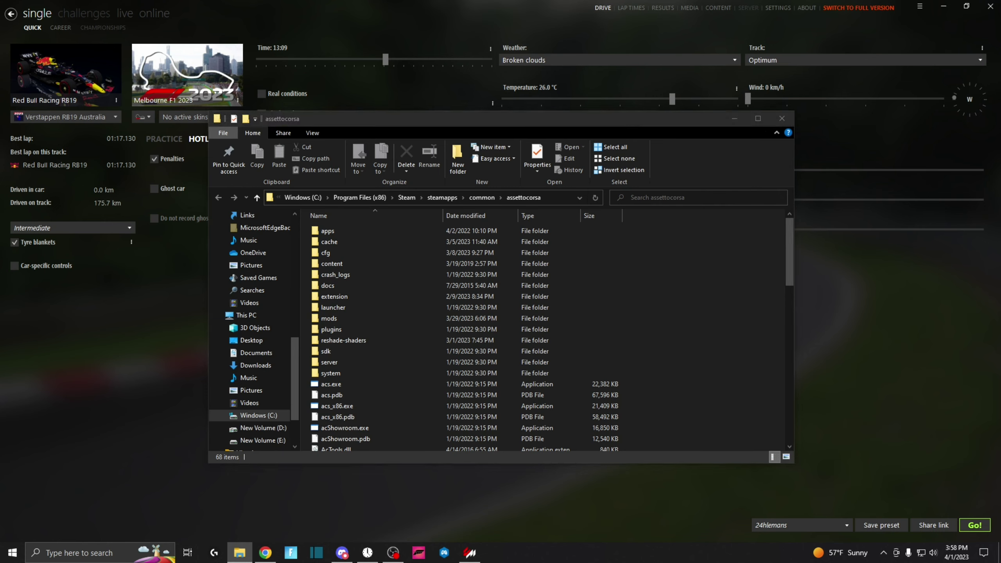
Copy Biscuits Reshade V2.ini into the assettocorsa folder, then close the folder window
left_click_drag(1000, 398, 676, 388)
left_click(681, 387)
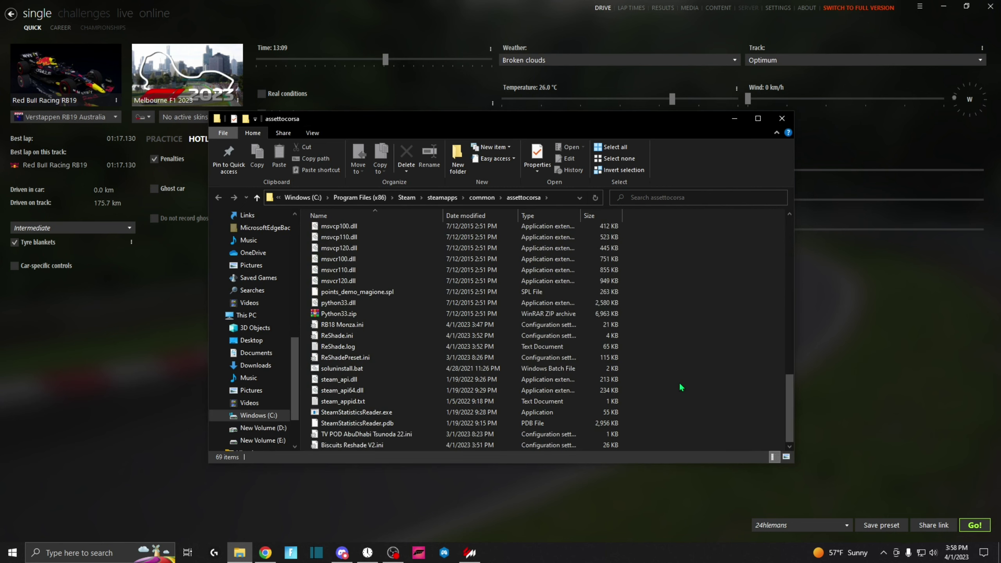
left_click(781, 119)
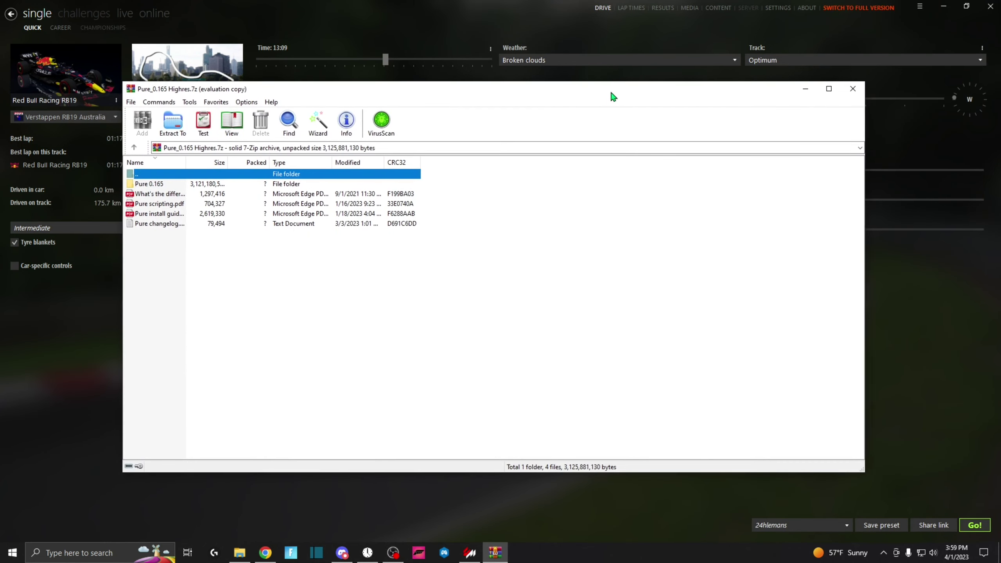
Select the Pure 0.165 folder in the Pure_0.165 Highres archive and close WinRAR
left_click_drag(613, 96, 613, 97)
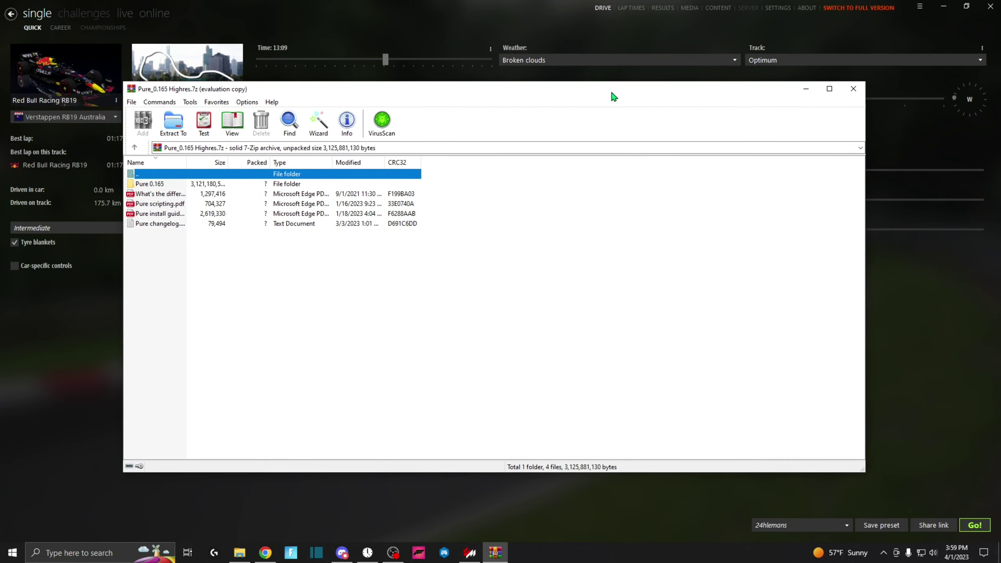
left_click(164, 185)
left_click(854, 89)
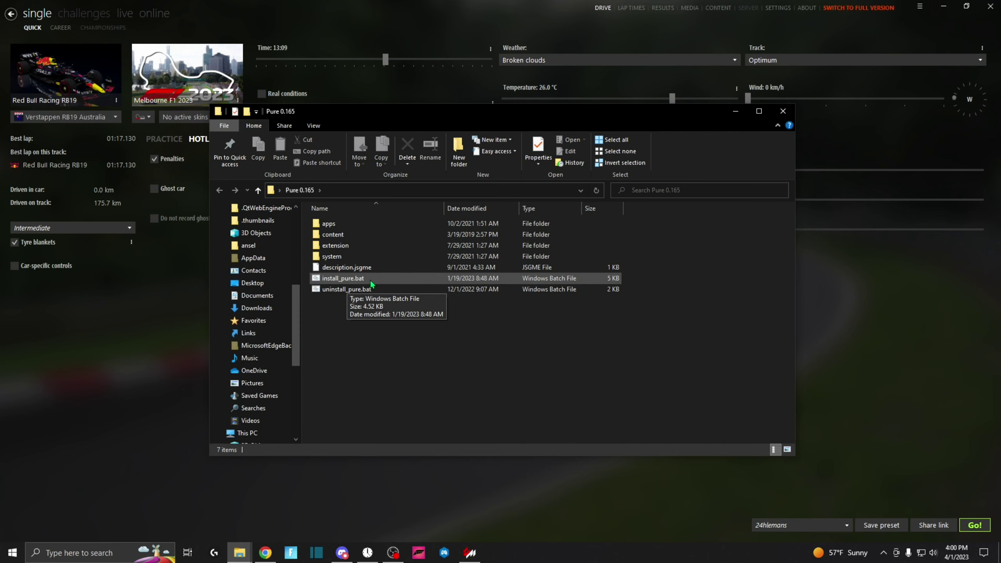
Browse C:\Program Files (x86)\Steam\steamapps\common\assettocorsa, then return to Content Manager
scroll(245, 357, "down", 5)
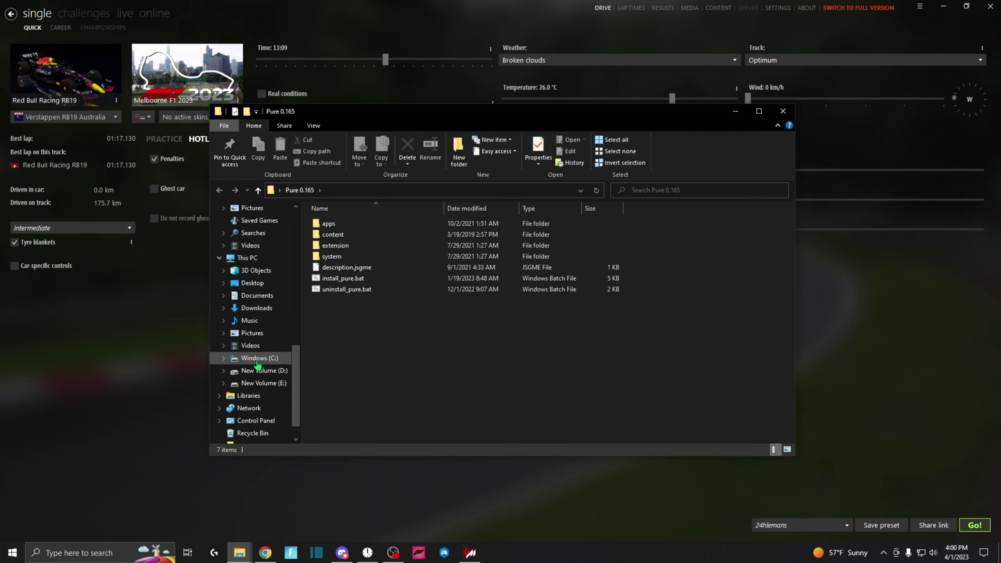
left_click(257, 359)
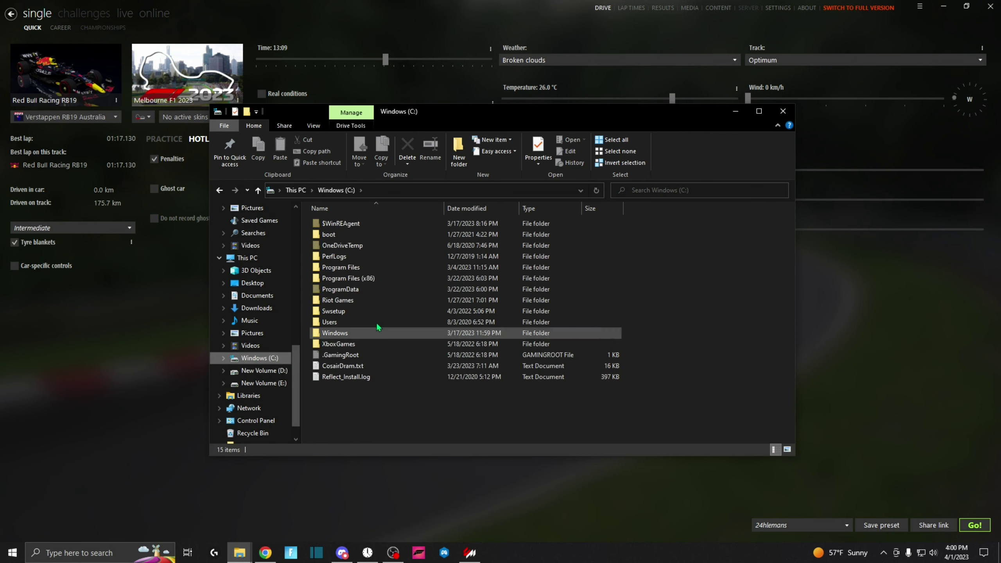
double_click(366, 280)
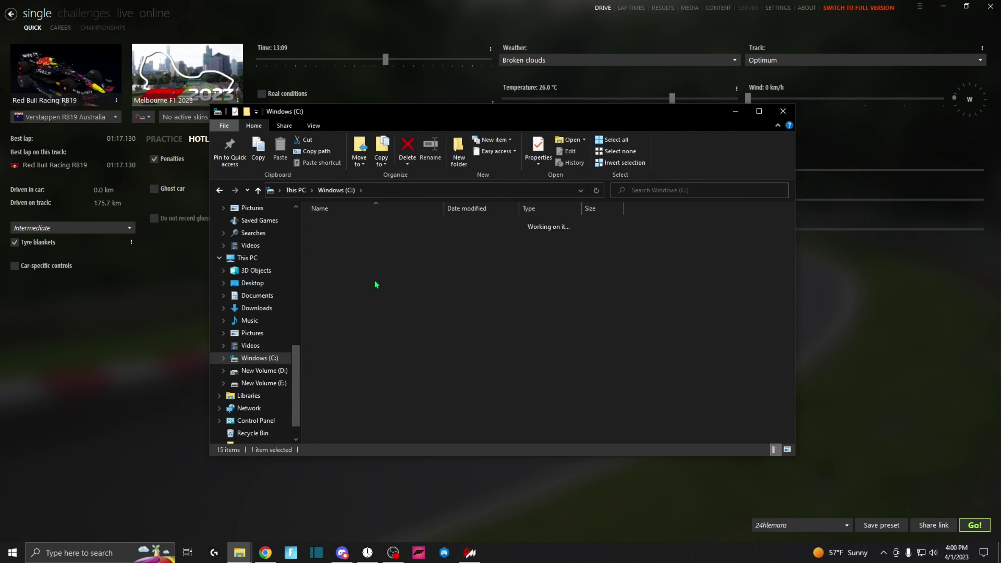
double_click(341, 365)
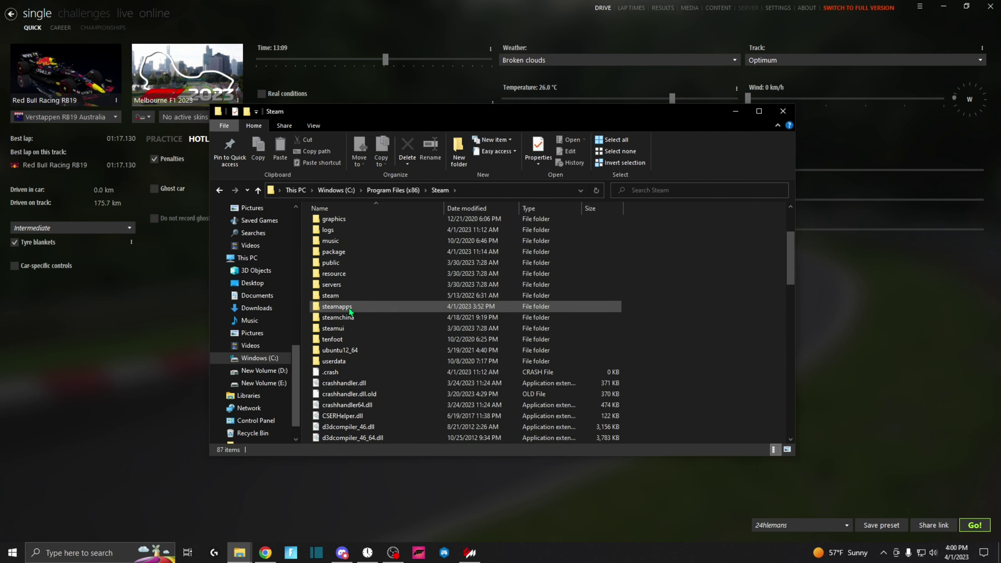
double_click(350, 311)
double_click(349, 223)
double_click(350, 234)
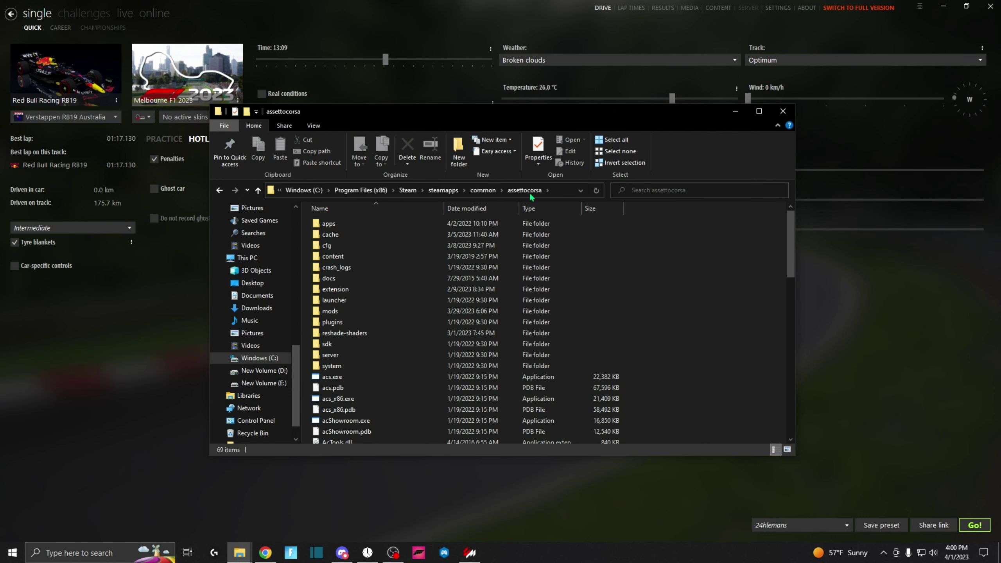
key("alt+Tab")
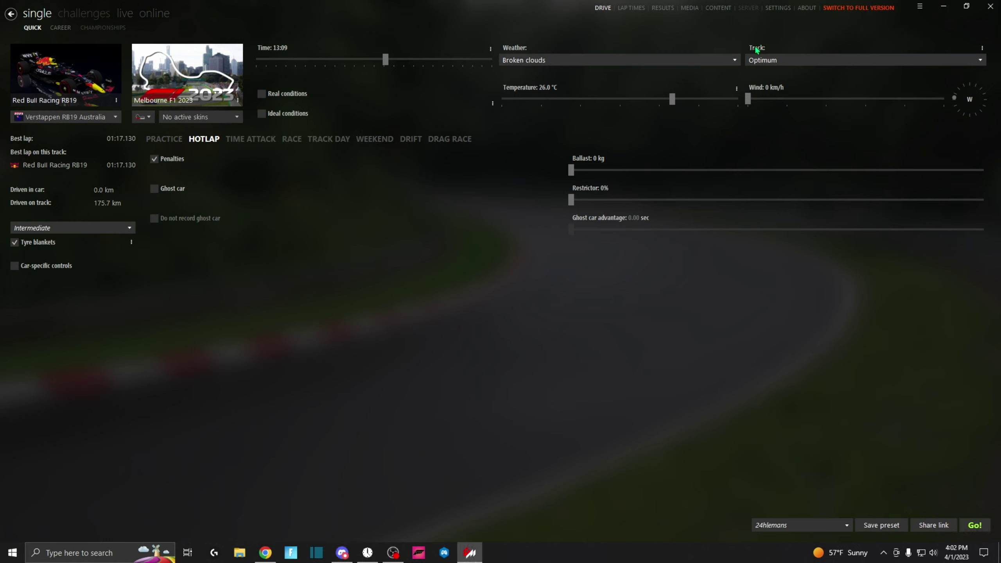
Open Content Manager's SETTINGS pages to check options before the hotlap
left_click(773, 11)
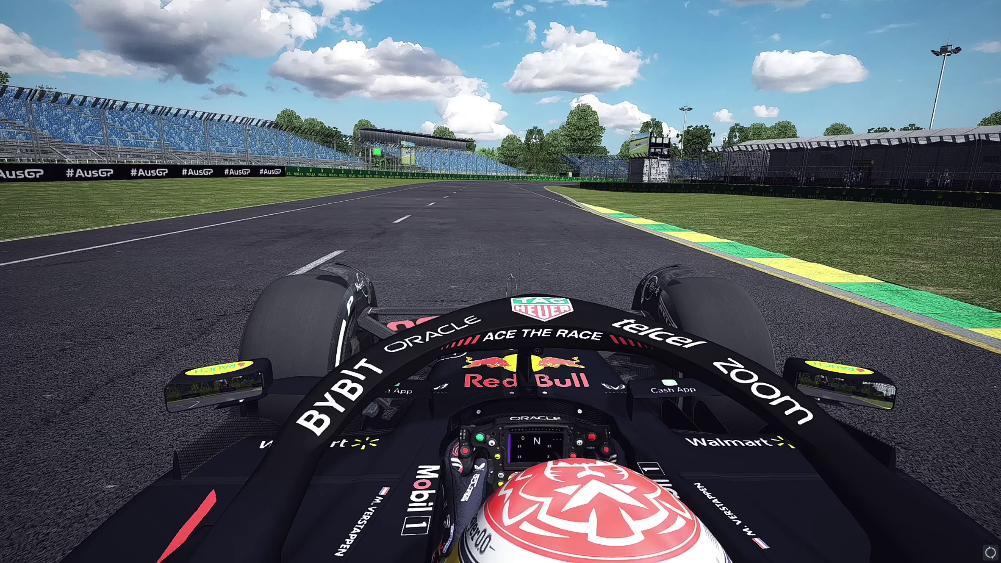
Bring the assettocorsa folder over the game and open ReShade.ini in Notepad
key("alt+Tab")
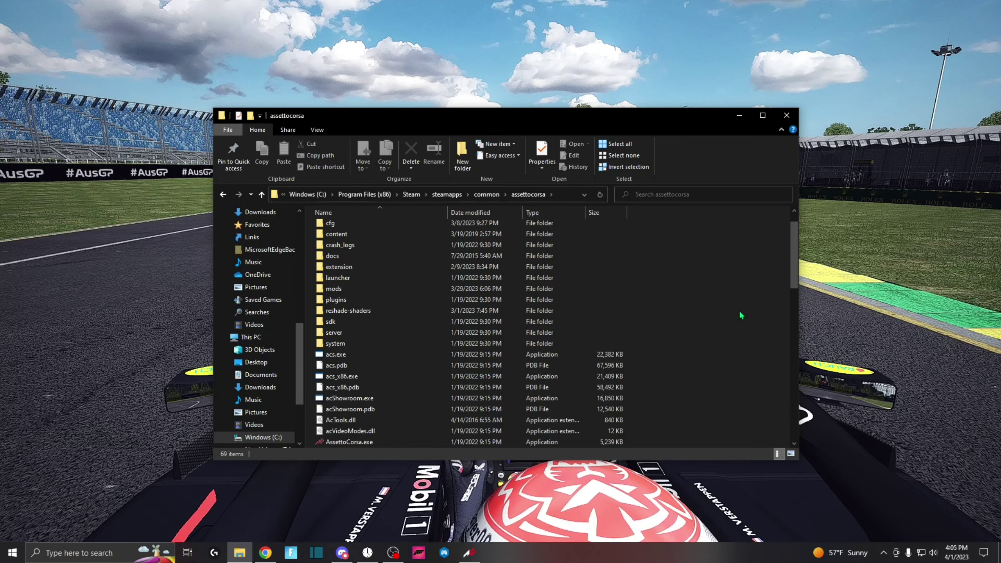
scroll(495, 321, "down", 2)
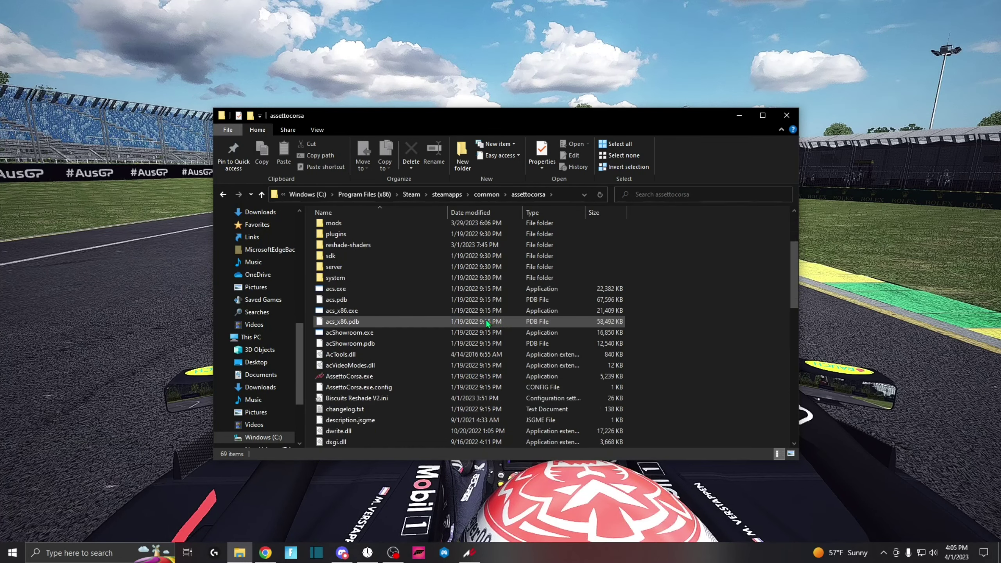
scroll(487, 321, "down", 5)
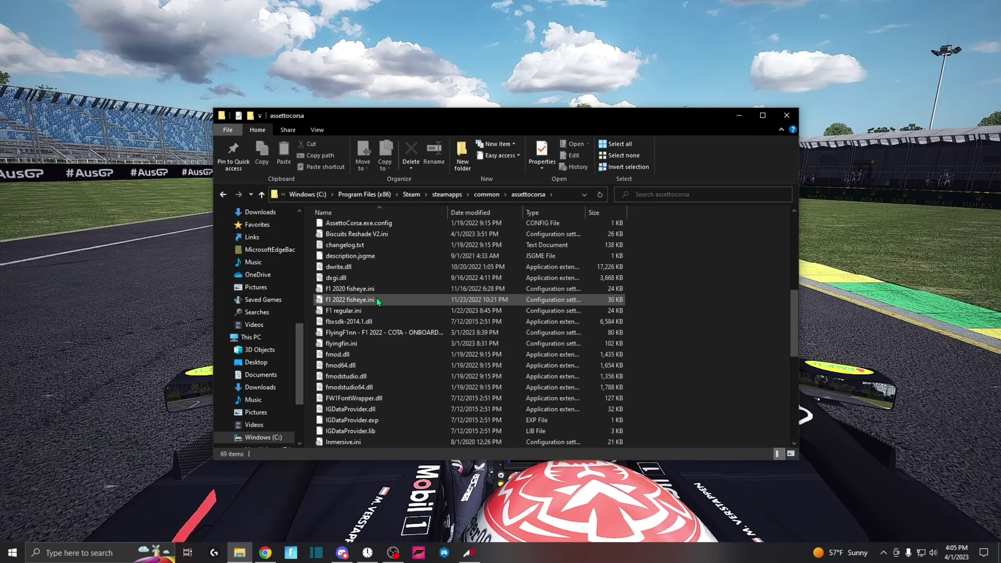
scroll(355, 346, "down", 8)
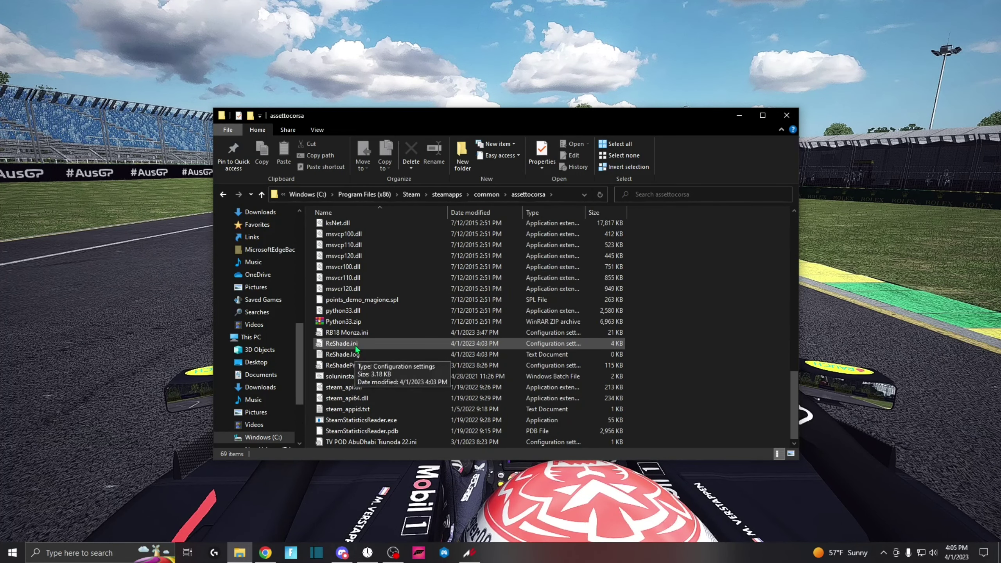
double_click(377, 343)
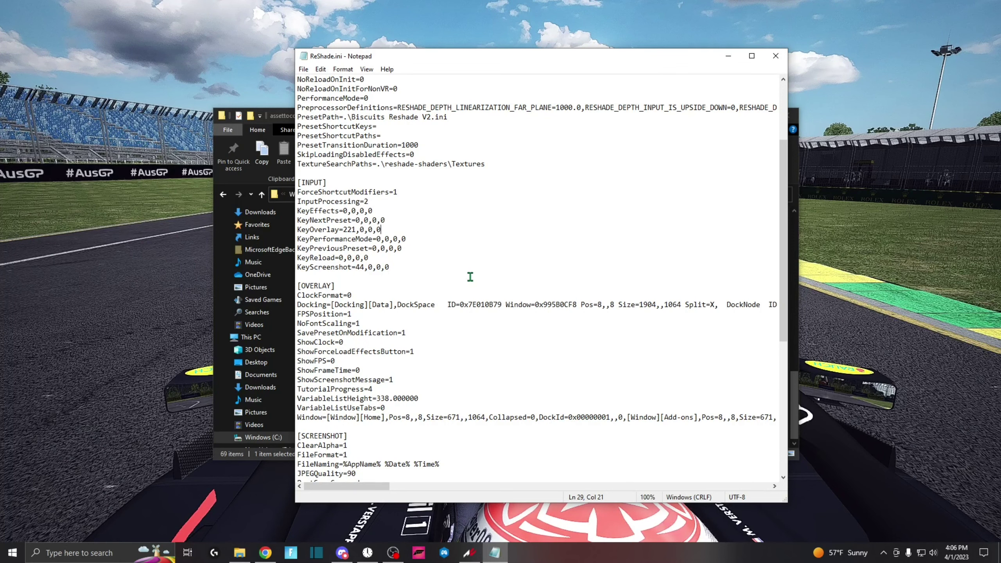
Check the [INPUT] KeyOverlay value 221, close Notepad and the folder, and open the in-game ReShade overlay
scroll(460, 244, "up", 3)
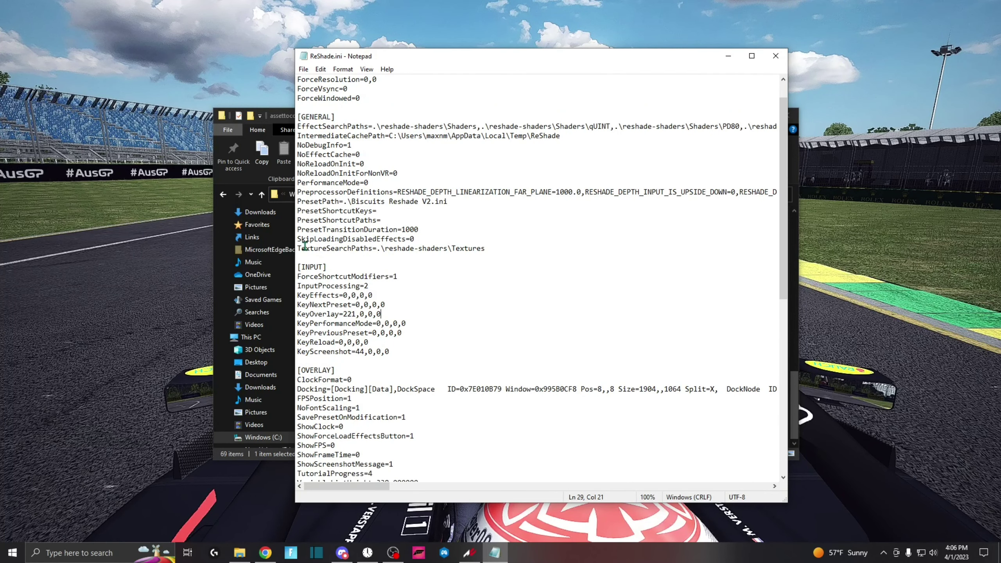
left_click_drag(298, 315, 343, 314)
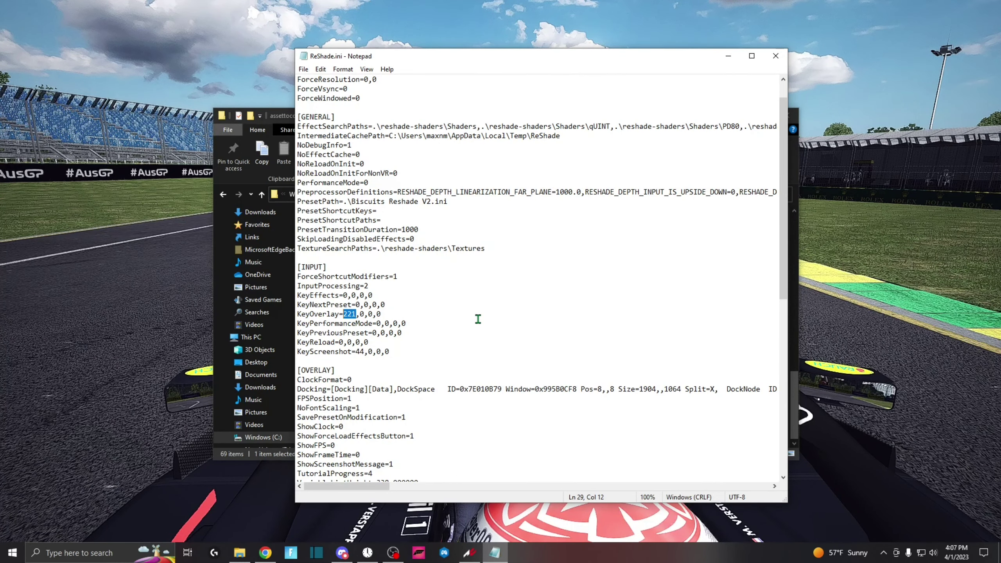
left_click(775, 55)
left_click(792, 114)
key("Home")
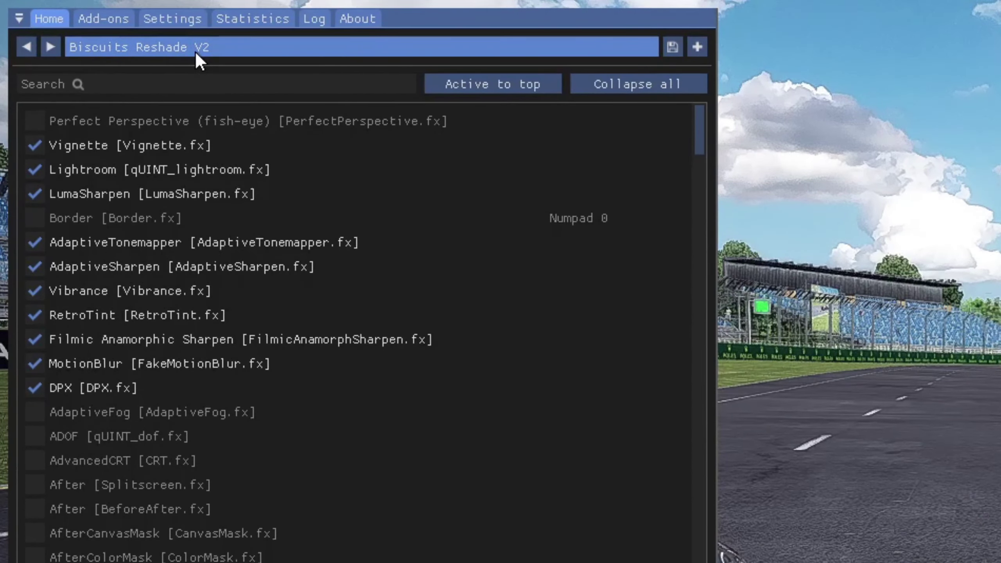
Pick Biscuits Reshade V2.ini in ReShade's preset file browser to load it
left_click(194, 50)
scroll(215, 185, "down", 2)
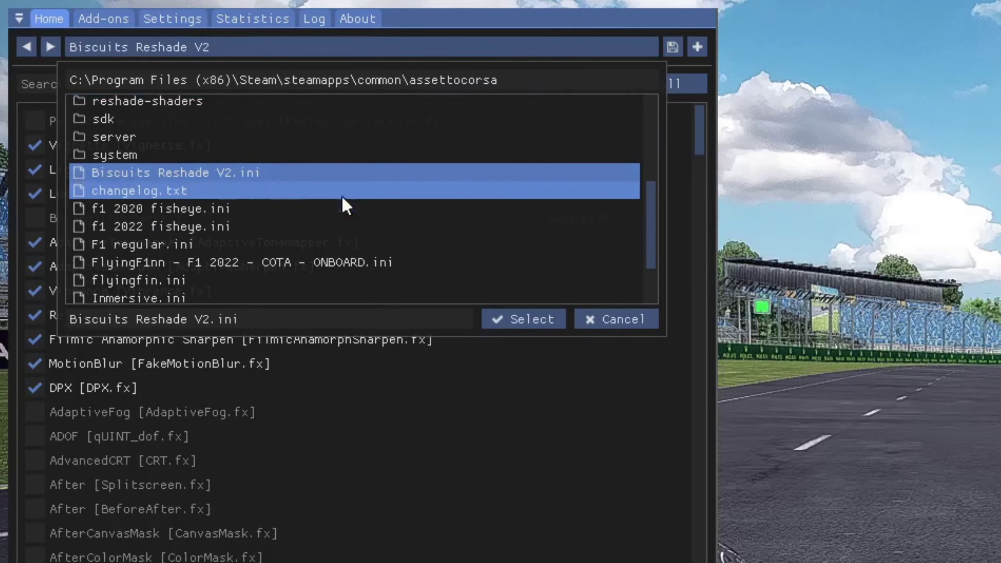
left_click(538, 319)
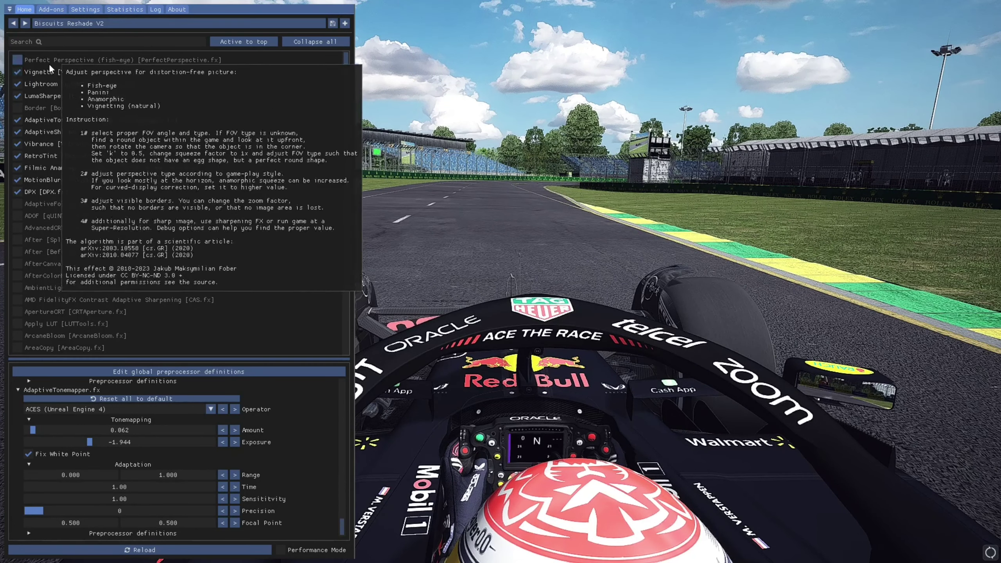
Enable Perfect Perspective, hide ReShade, move the lap timer top-left, and reveal the apps sidebar
left_click(18, 60)
key("Home")
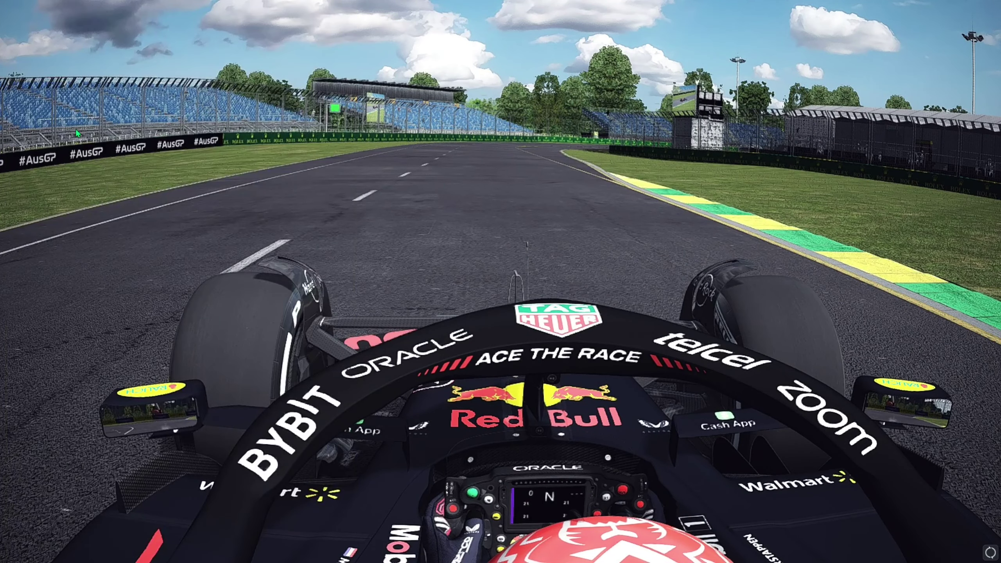
mouse_move(566, 239)
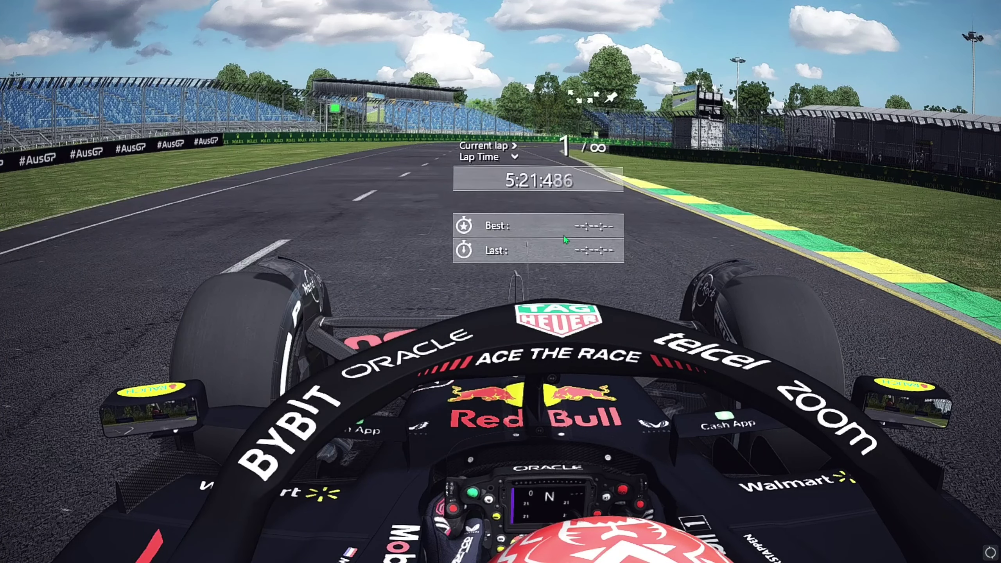
left_click_drag(566, 240, 468, 141)
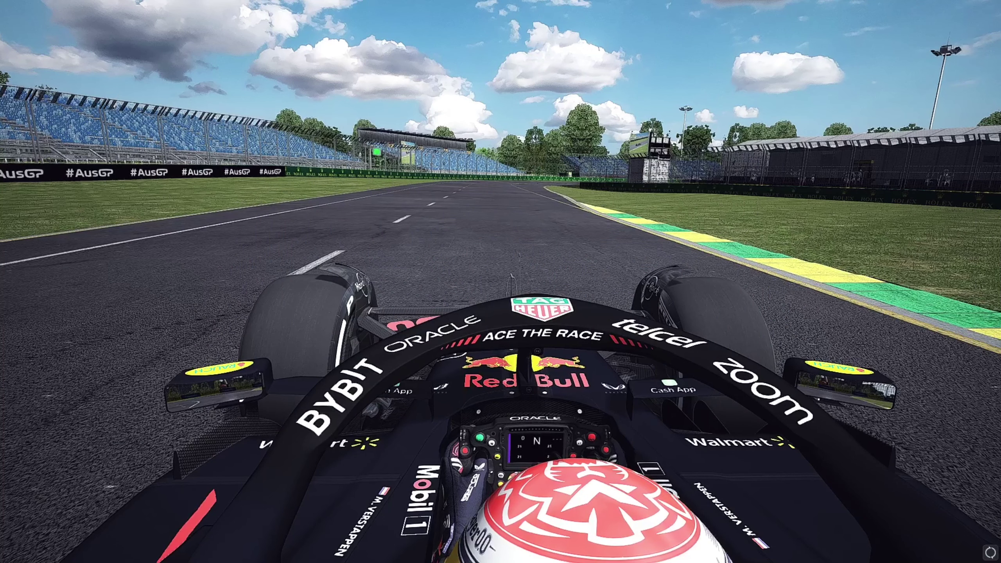
mouse_move(988, 25)
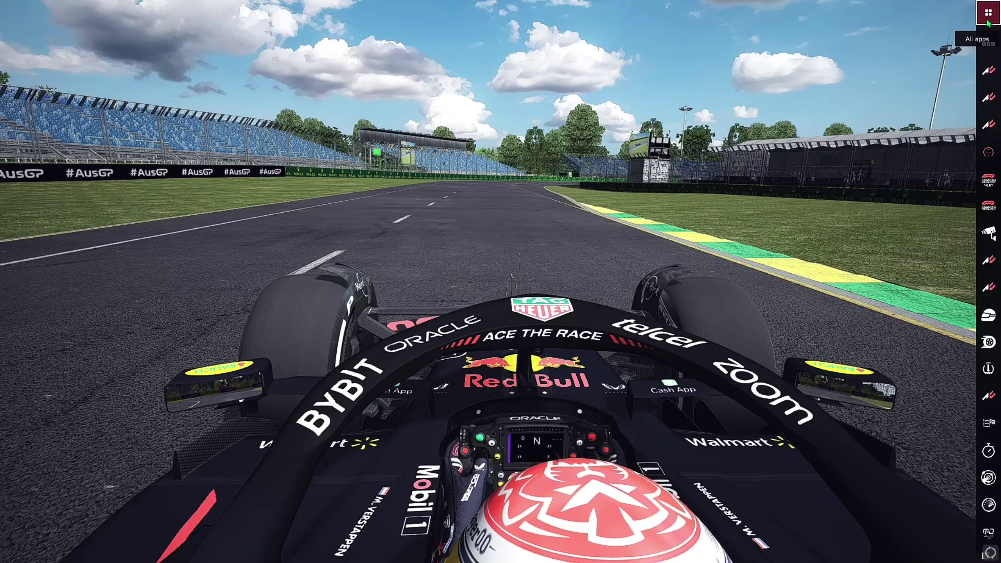
Find Sol Planner by filtering the in-game app list for 'sol' and open it
left_click(987, 25)
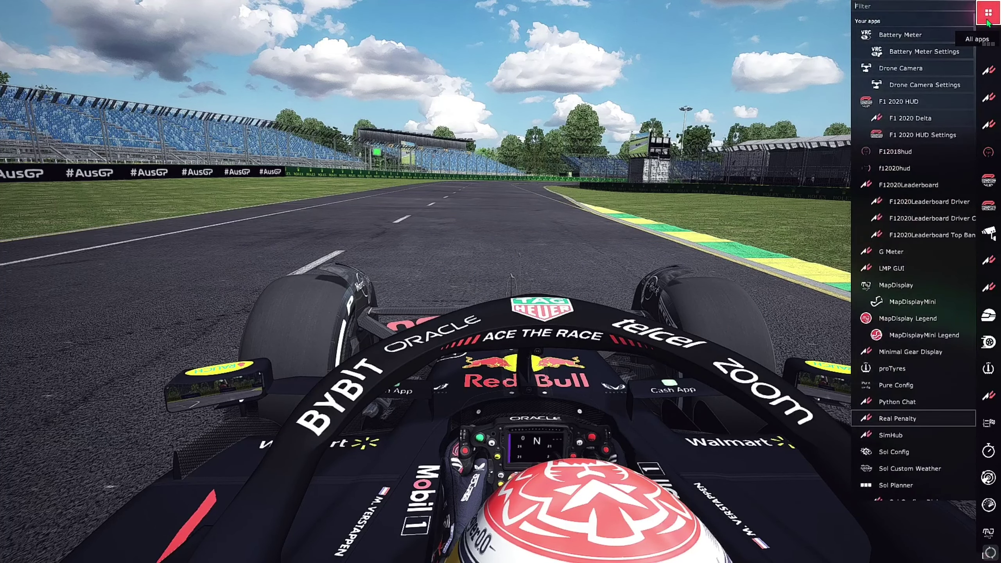
left_click(870, 6)
type("sol")
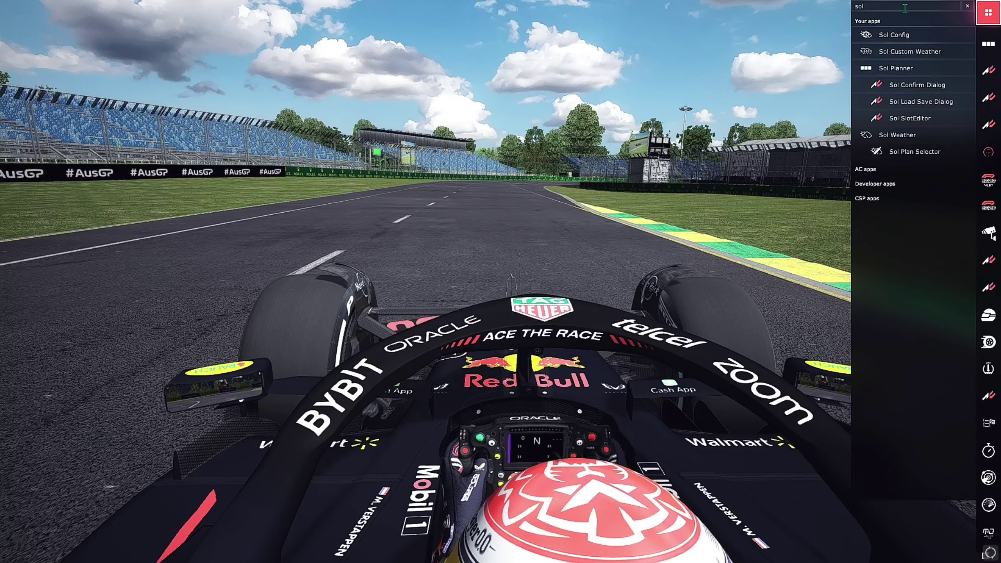
left_click(900, 68)
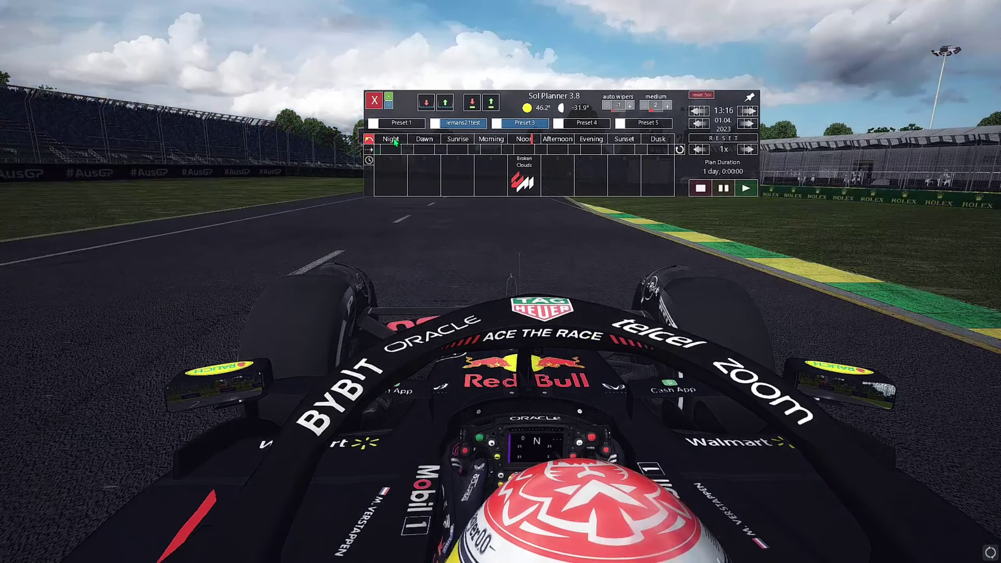
Preview the track at night, sunrise, sunset and dusk in Sol Planner
left_click(394, 140)
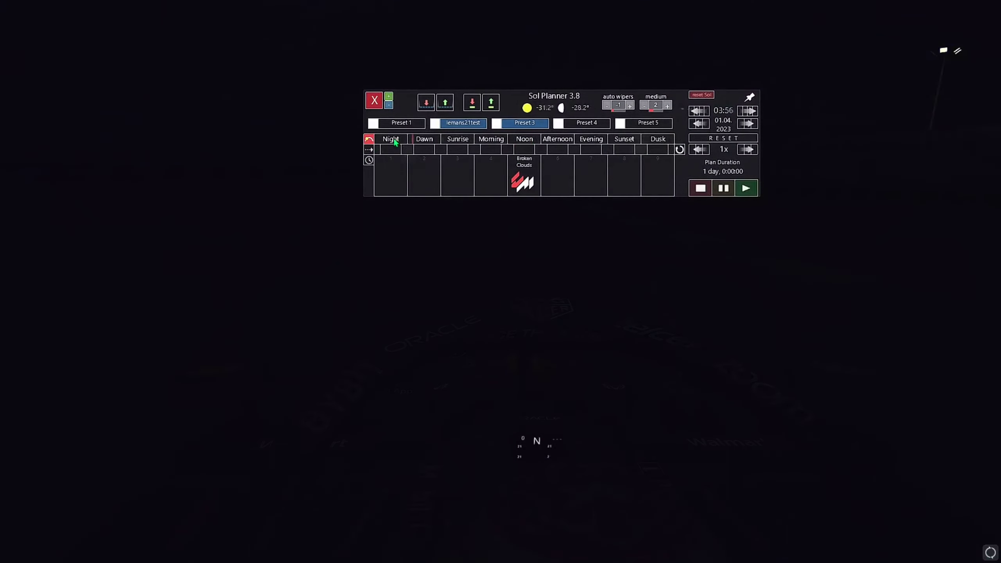
left_click(458, 139)
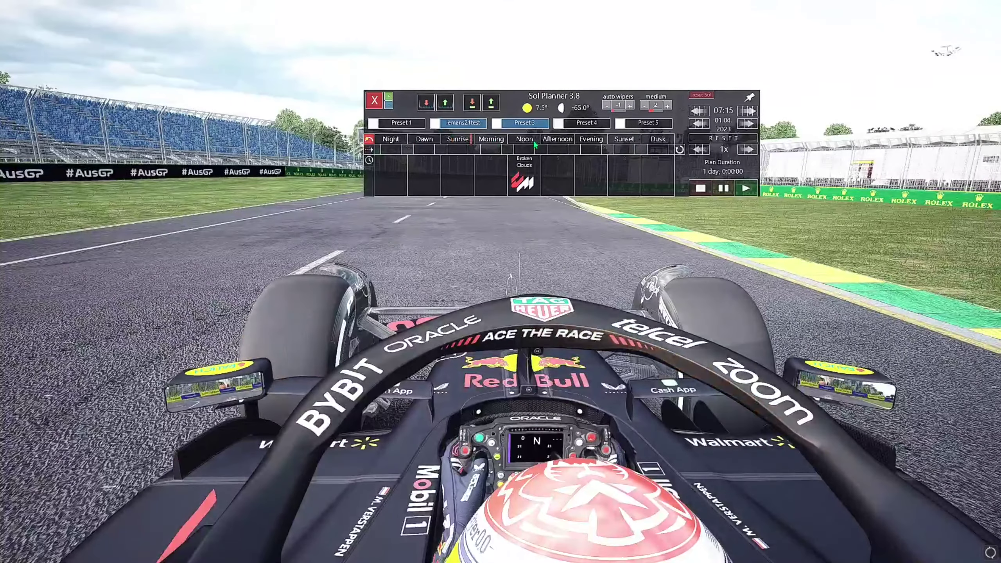
left_click(524, 139)
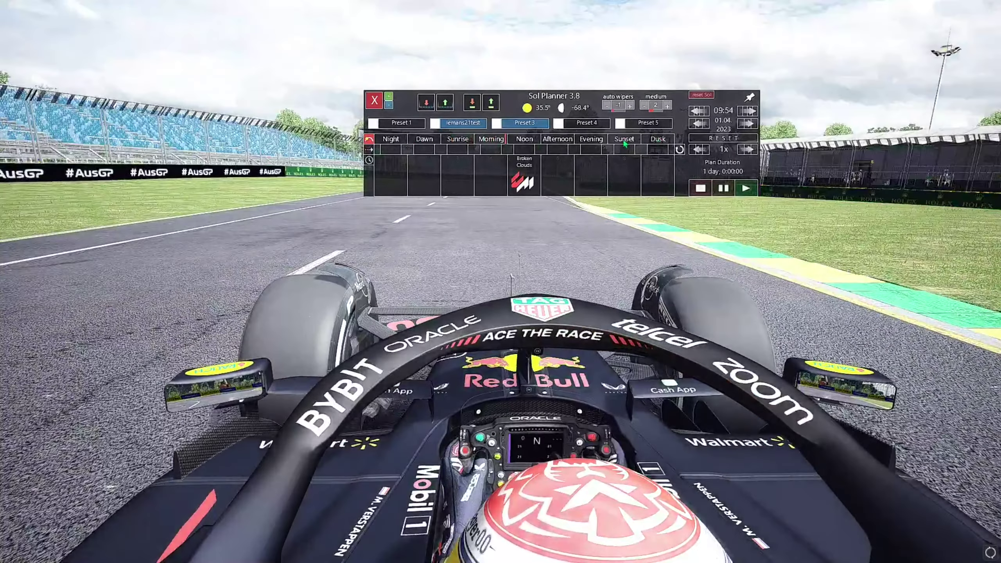
left_click(624, 139)
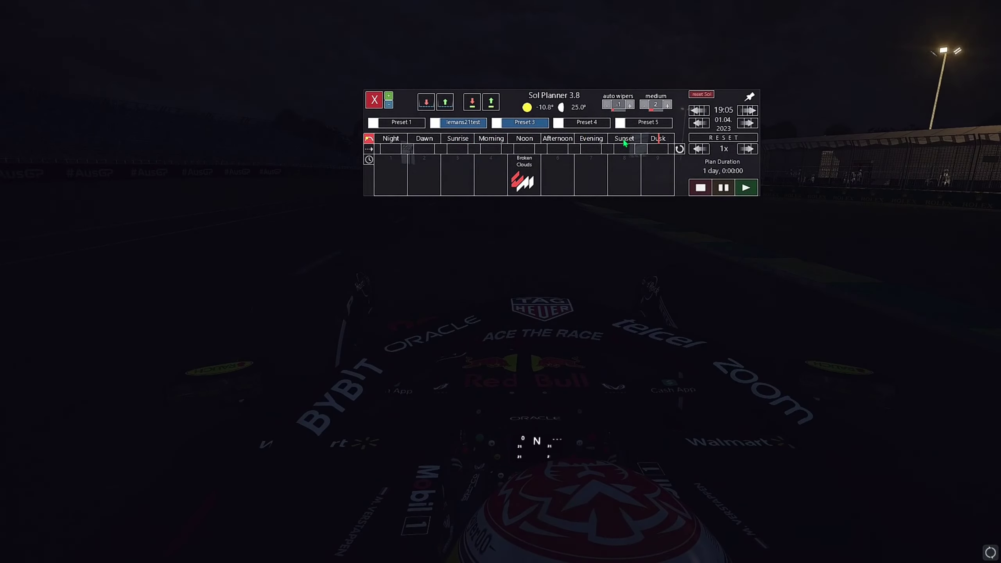
Set the time to afternoon and change the Broken Clouds weather slot to Overcast Clouds
left_click(558, 138)
left_click(524, 176)
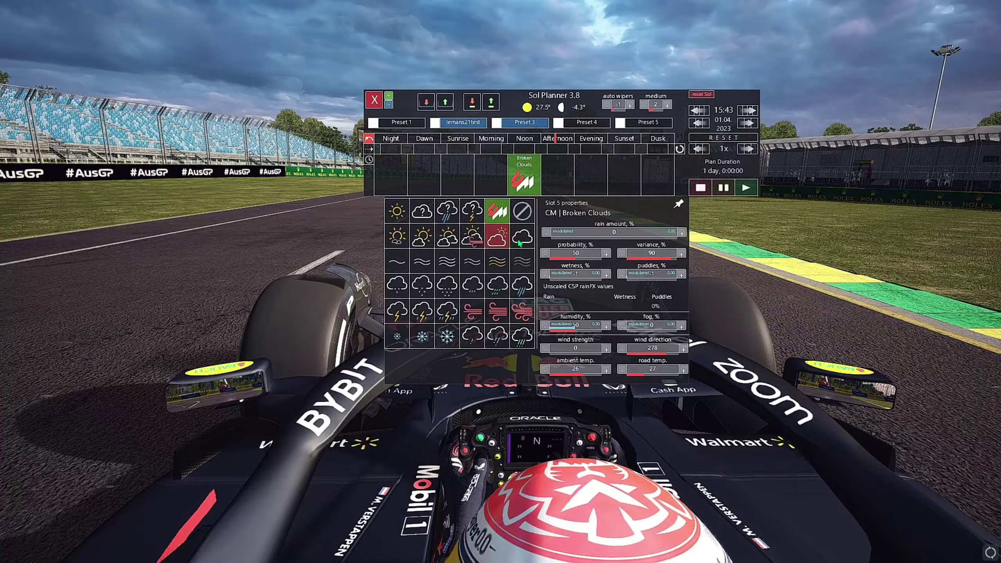
left_click(522, 235)
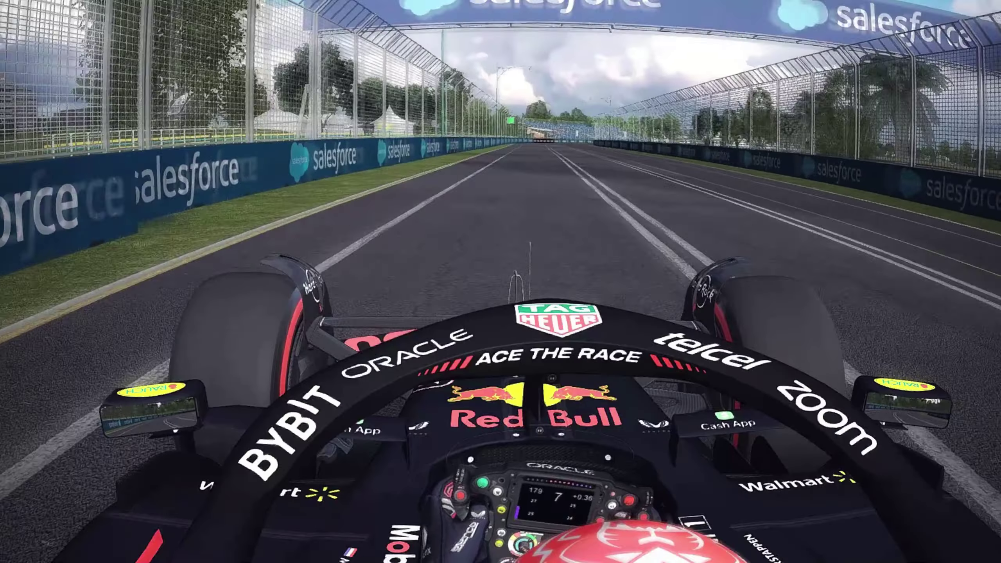